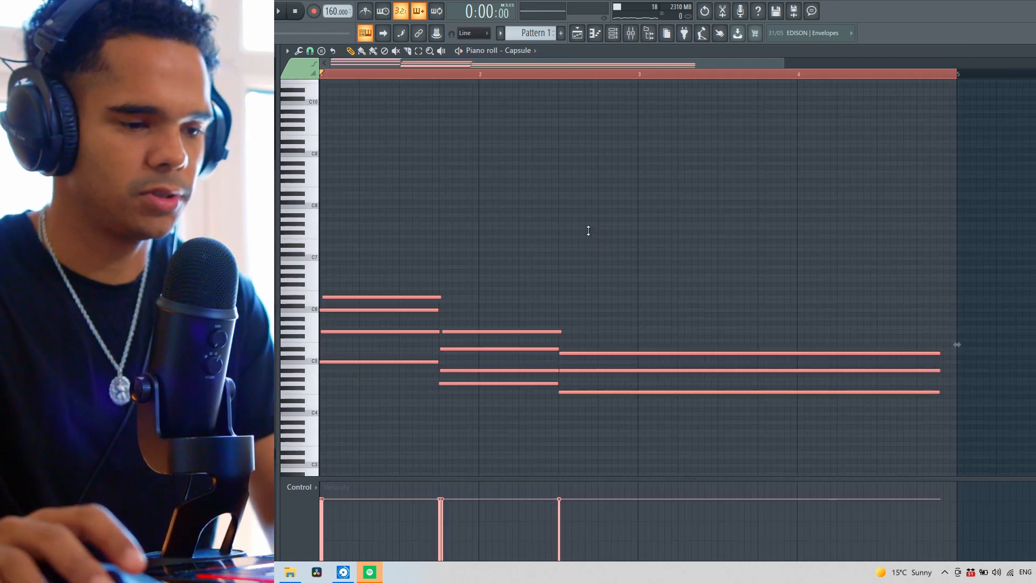
Randomize the velocities of the selected chord notes and add a low A#2 note under the third chord
key("alt+r")
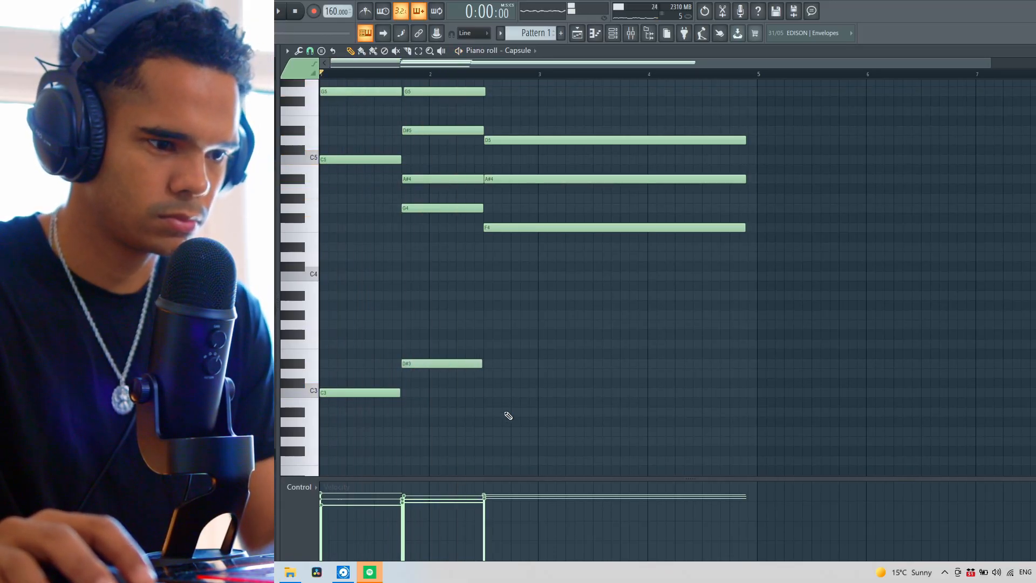
left_click_drag(528, 432, 519, 412)
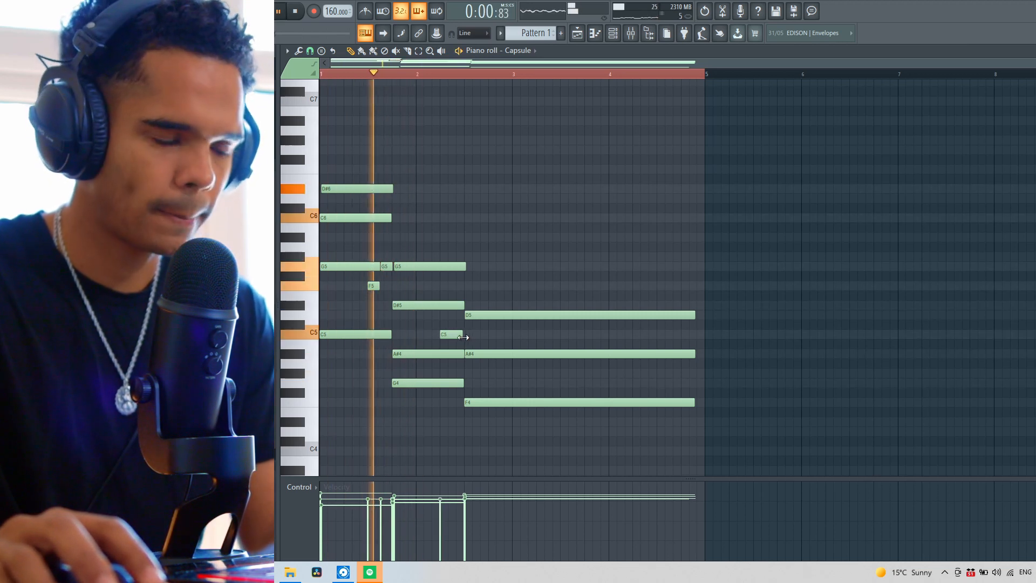
Deselect the notes, add a short F5 at the end of bar 4, and select the whole progression
key("ctrl+a")
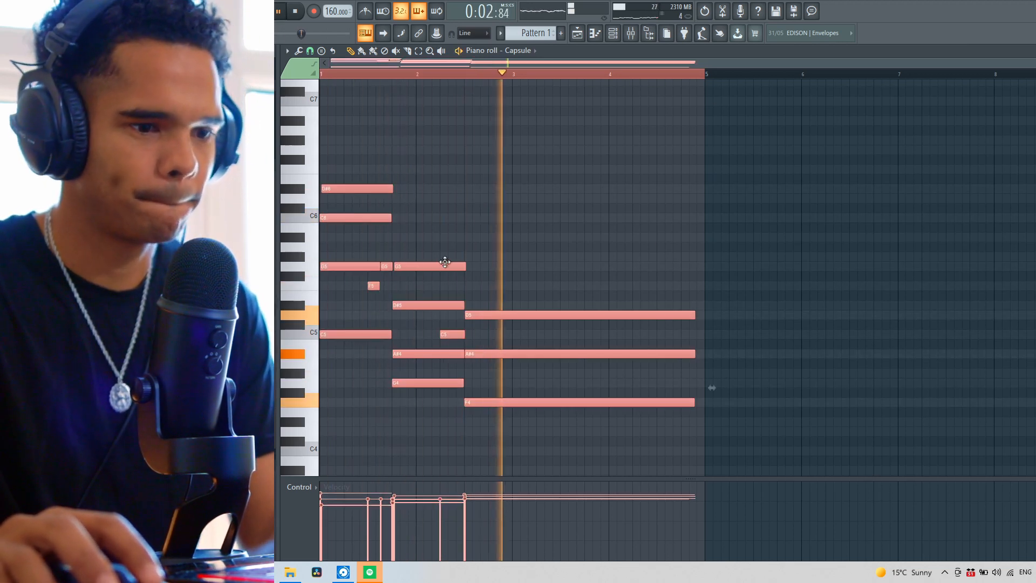
key("ctrl+d")
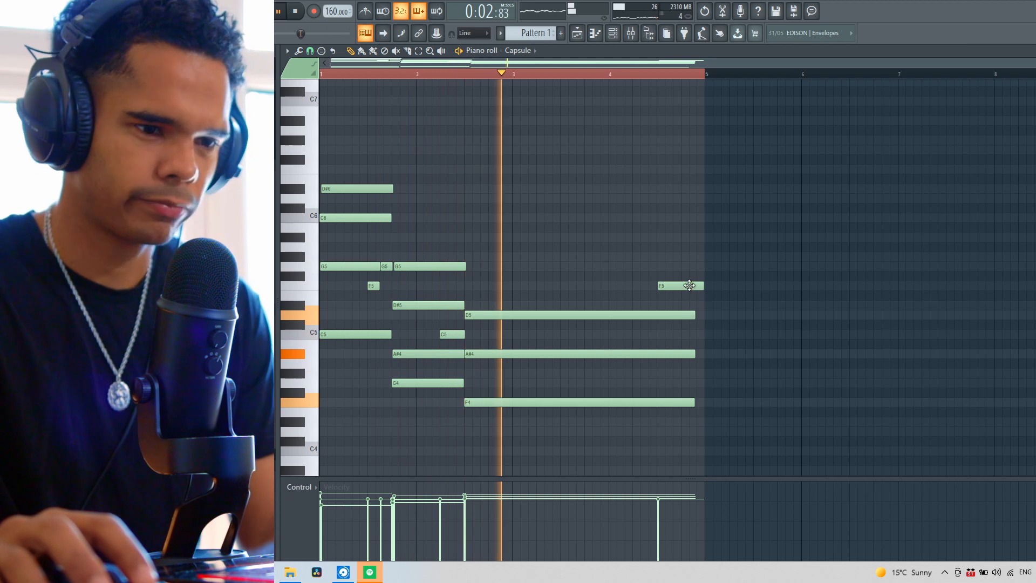
key("ctrl+a")
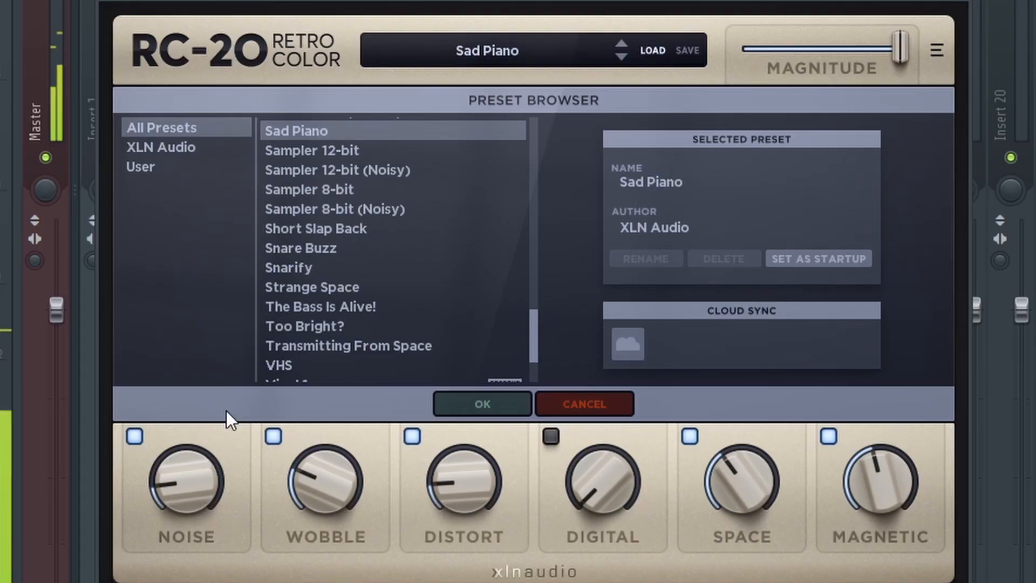
Lower the Wobble amount to about 19% on the Sad Piano preset in RC-20
left_click_drag(329, 488, 325, 504)
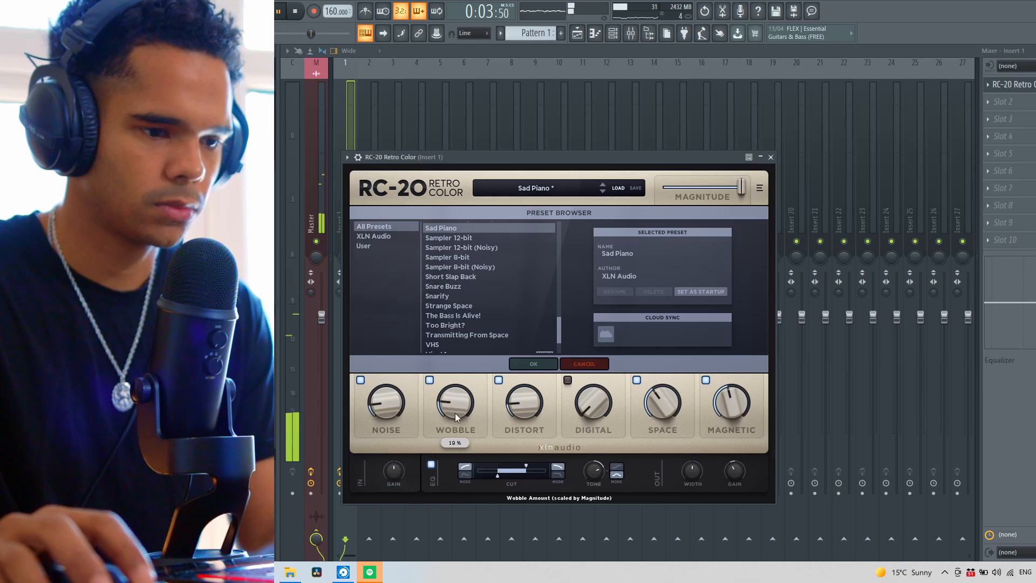
left_click_drag(455, 412, 456, 415)
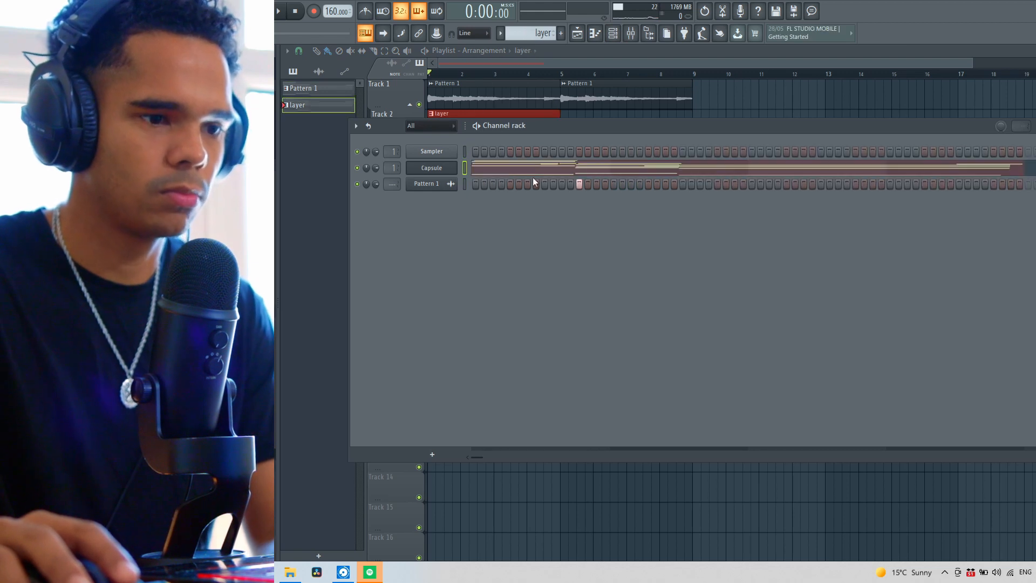
Play back the layer pattern over the chords and show the channel rack
key("space")
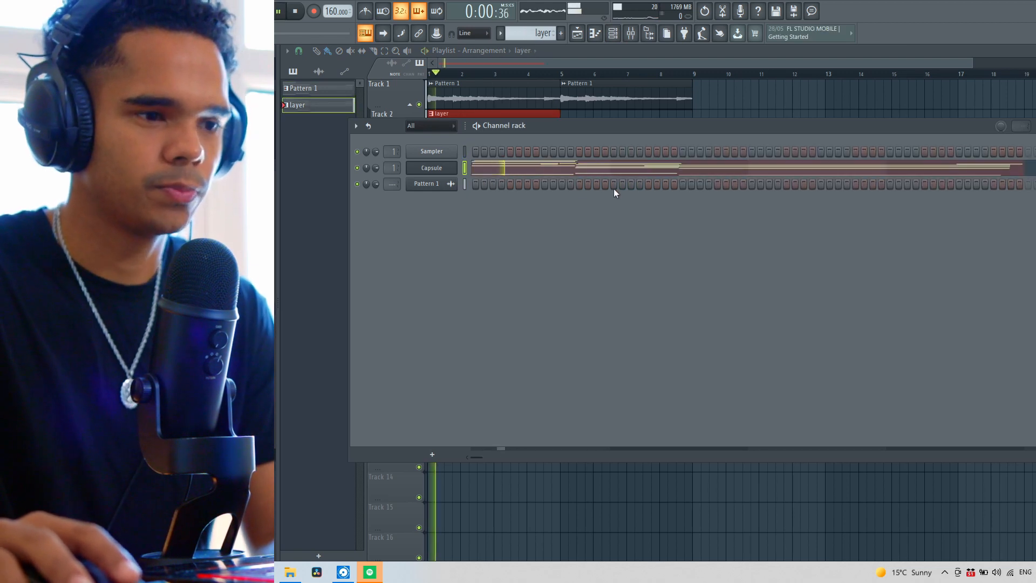
left_click(525, 111)
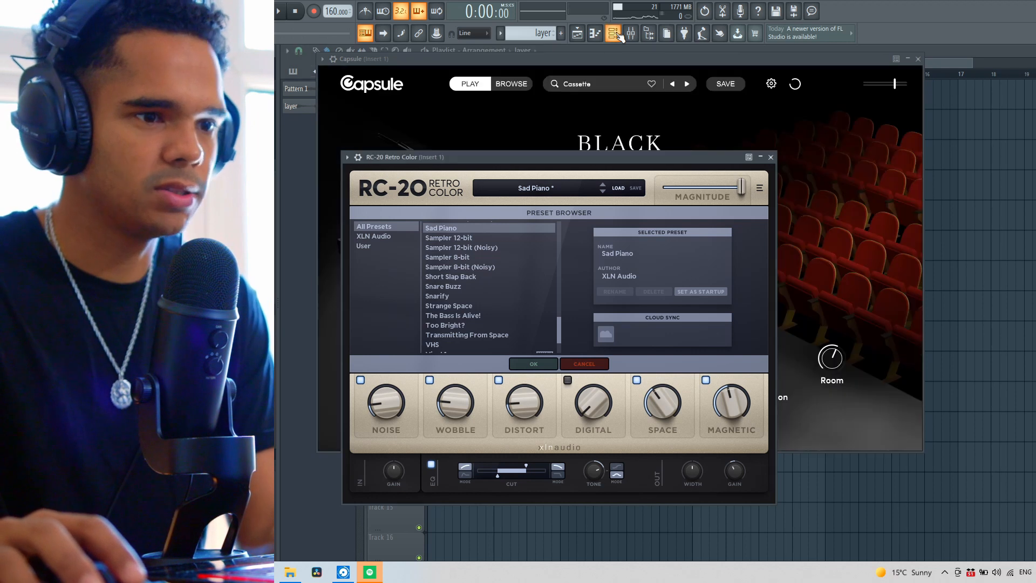
left_click(619, 33)
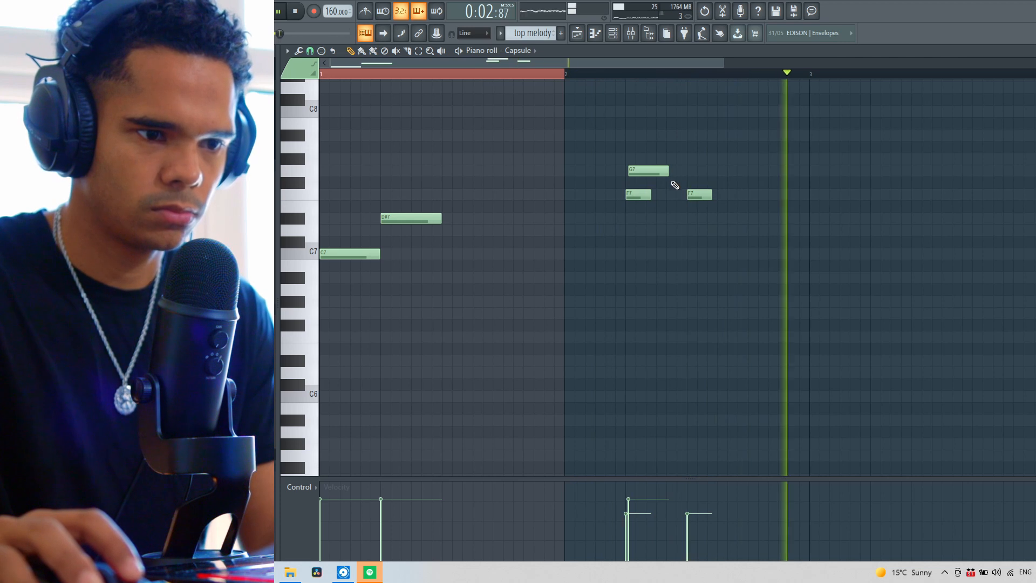
Tighten the F7 and G7 notes in bar 2 of the top melody, and add a G7 and a higher note in bar 4
left_click_drag(667, 173, 682, 192)
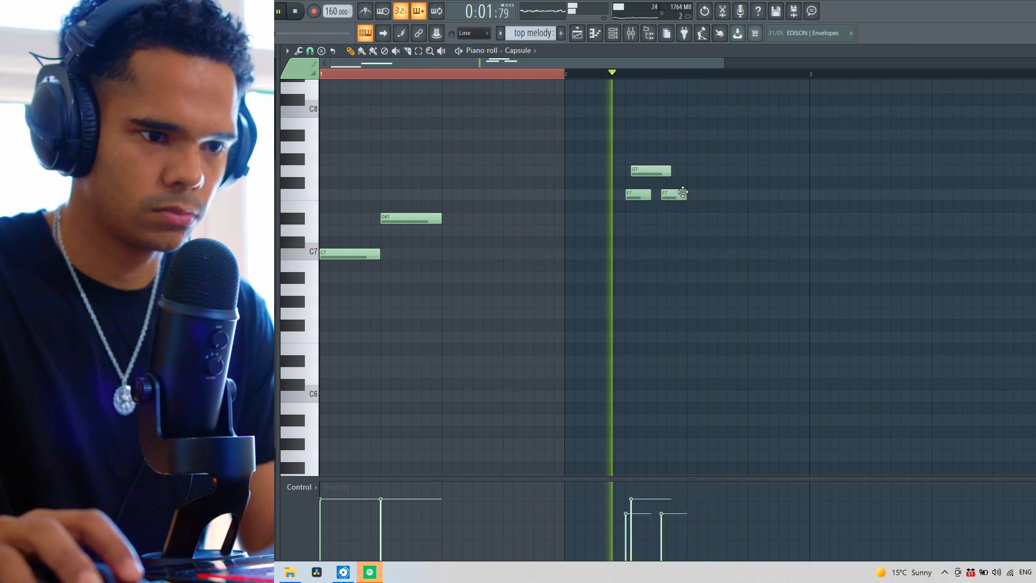
left_click(809, 168)
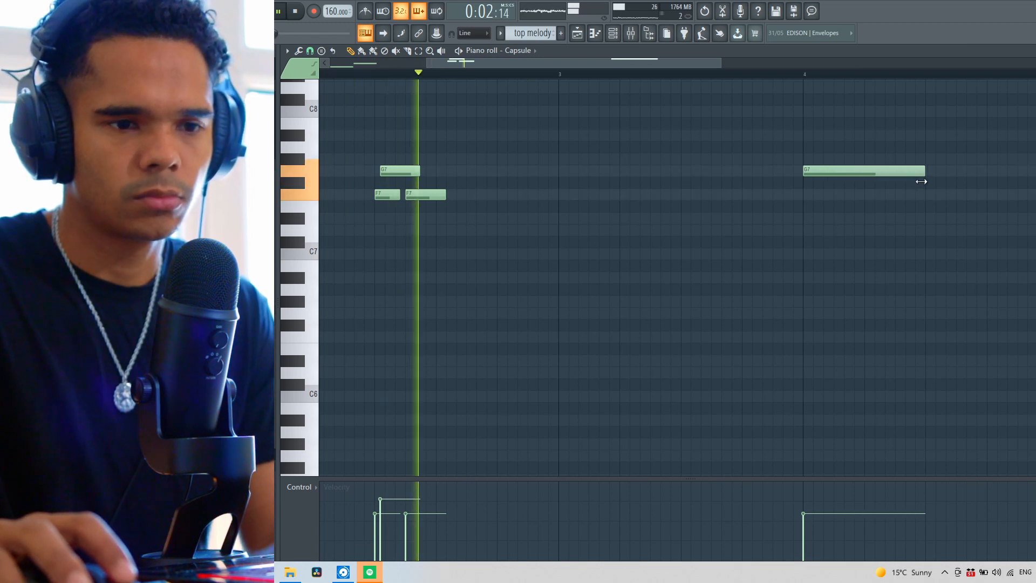
left_click(933, 134)
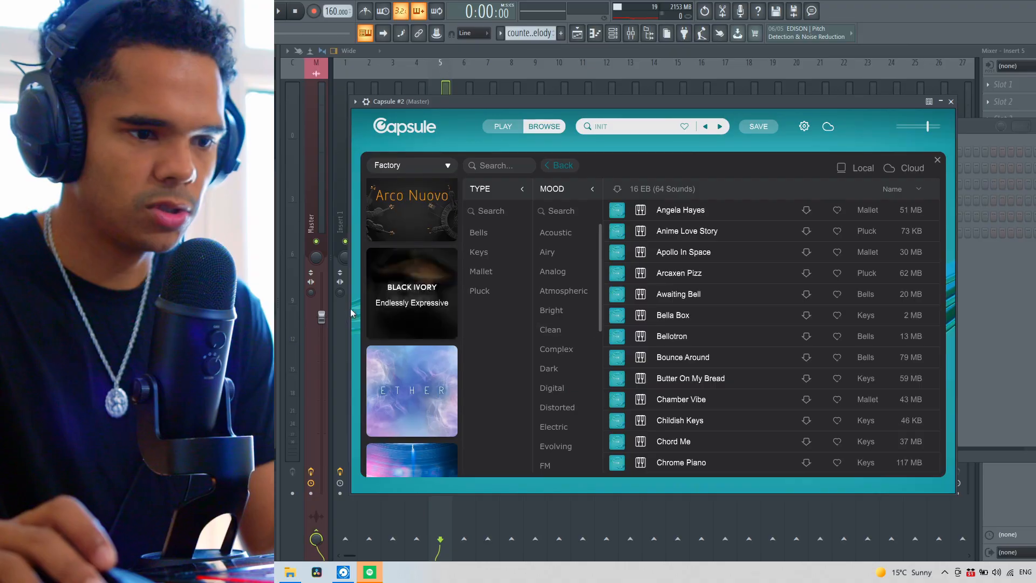
Open another factory sound bank in Capsule #2 for the counter melody
scroll(409, 278, "down", 3)
left_click(416, 307)
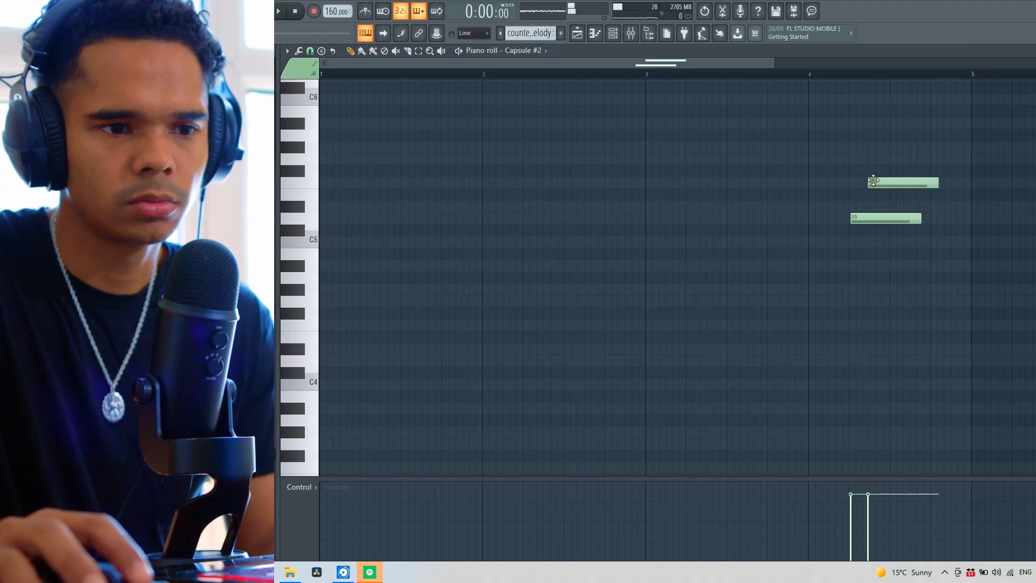
Continue the counter melody after its first D5 and F5 in bar 4 with a G5 and a closing F5
key("space")
left_click_drag(902, 157, 921, 183)
left_click(933, 184)
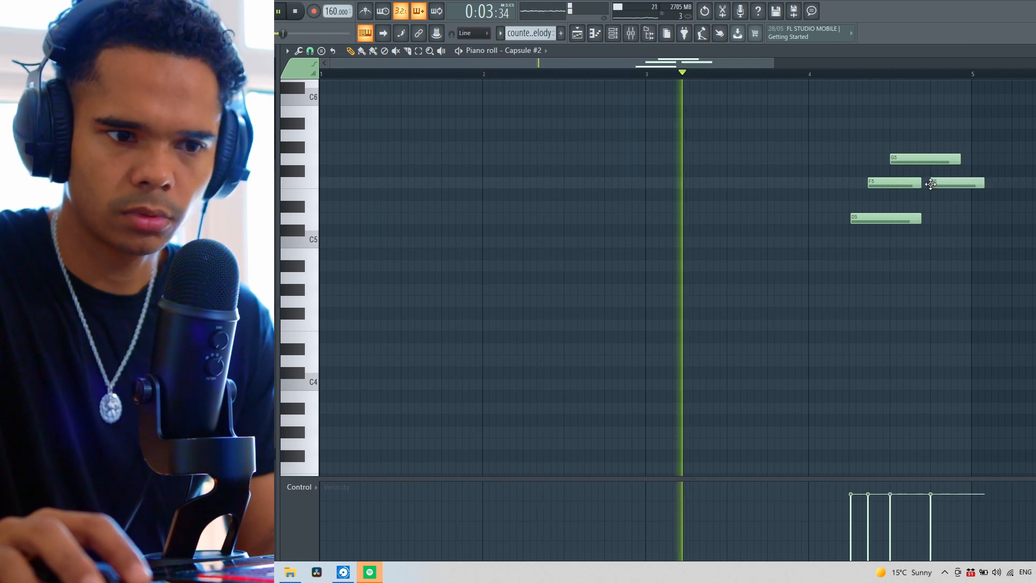
left_click_drag(955, 184, 957, 184)
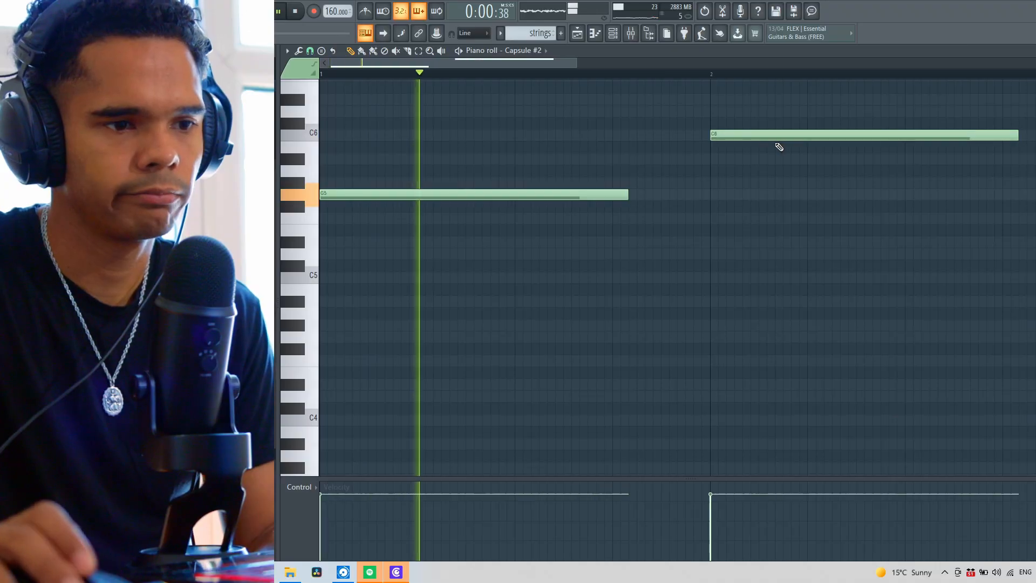
Write the strings line with long notes: F5 in bar 2, G#5 in bar 4, G5 in bar 5, F5 in bar 6 and A#5 in bar 8
scroll(779, 147, "down", 2)
left_click_drag(663, 139, 653, 214)
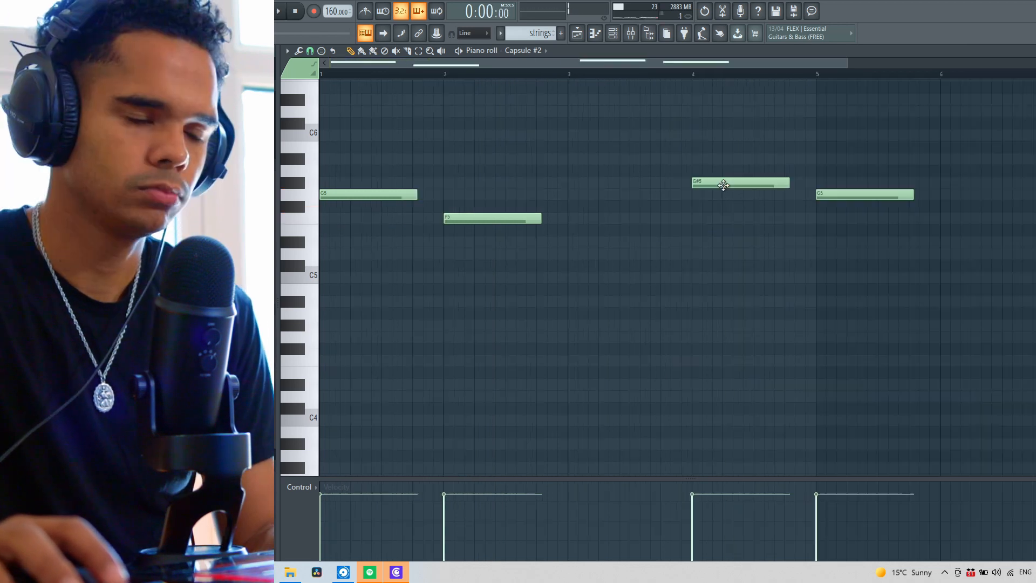
scroll(775, 215, "down", 2)
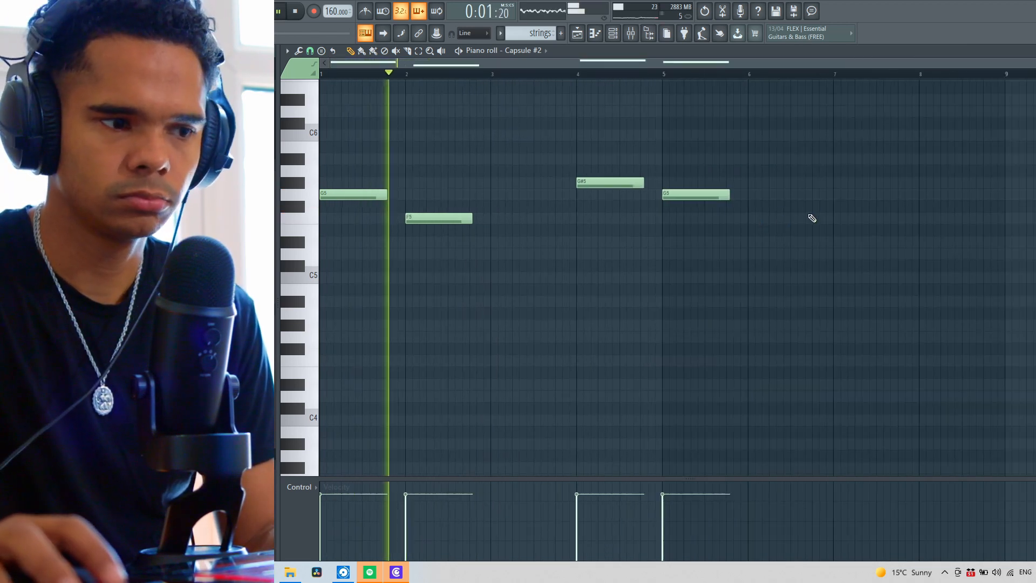
left_click(853, 217)
left_click_drag(852, 211, 802, 208)
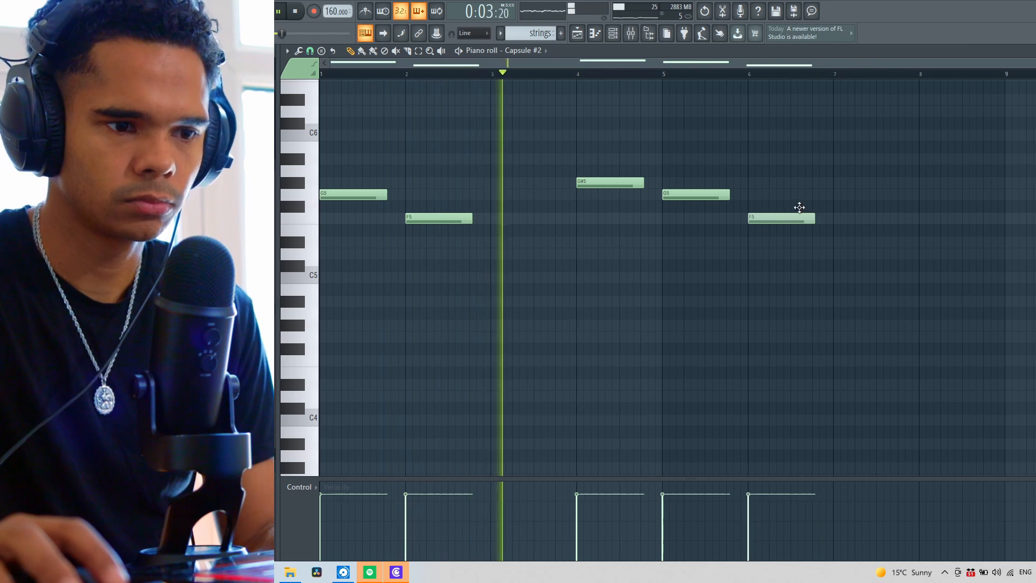
scroll(786, 238, "up", 2)
mouse_move(555, 184)
left_mouse_down()
mouse_move(934, 195)
mouse_move(944, 189)
mouse_move(935, 158)
mouse_move(1035, 158)
left_mouse_up()
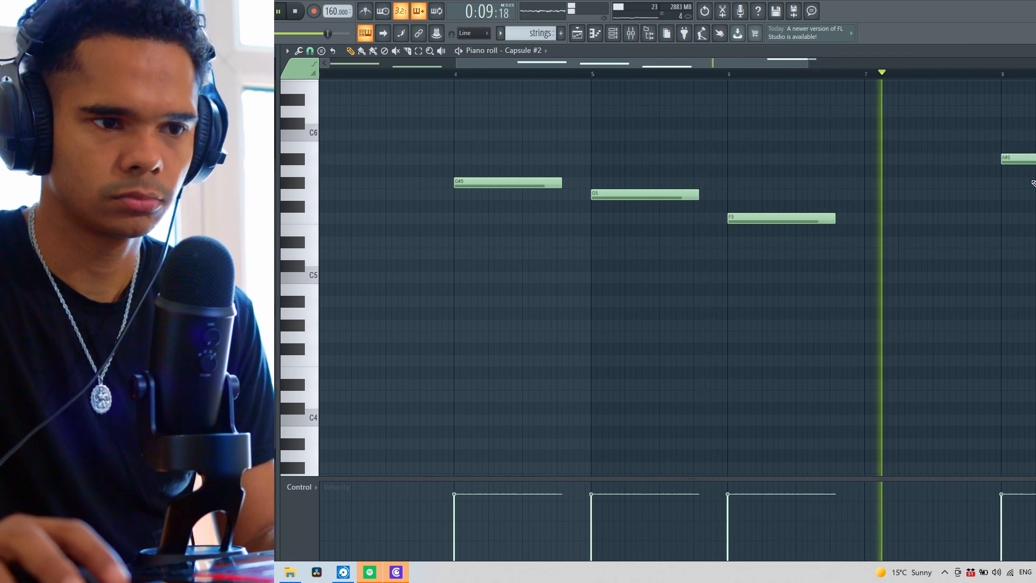
left_click_drag(790, 68, 894, 67)
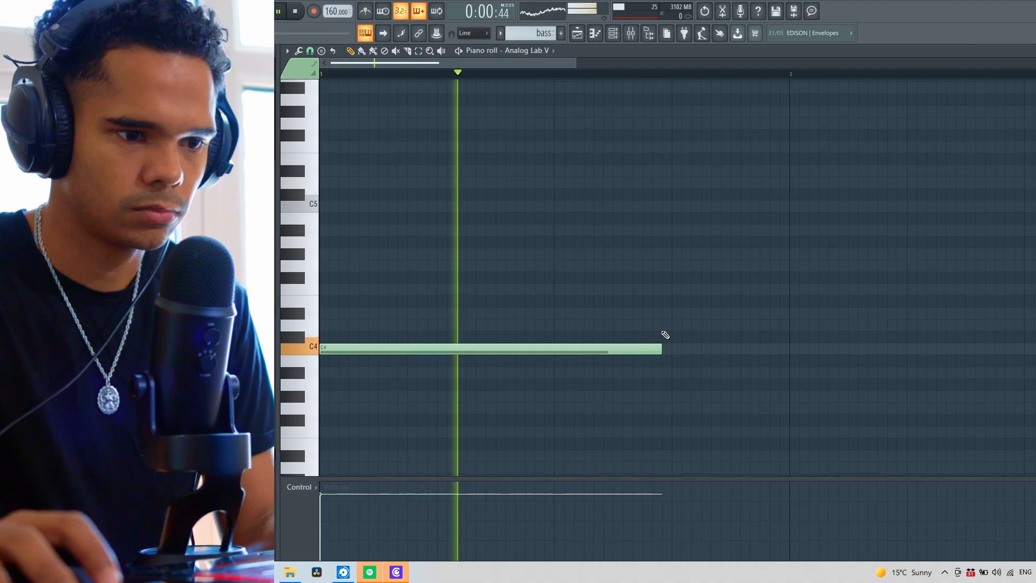
Extend the bass line after the C4 with a D#4 and a long A#4, then play it back
left_click(696, 311)
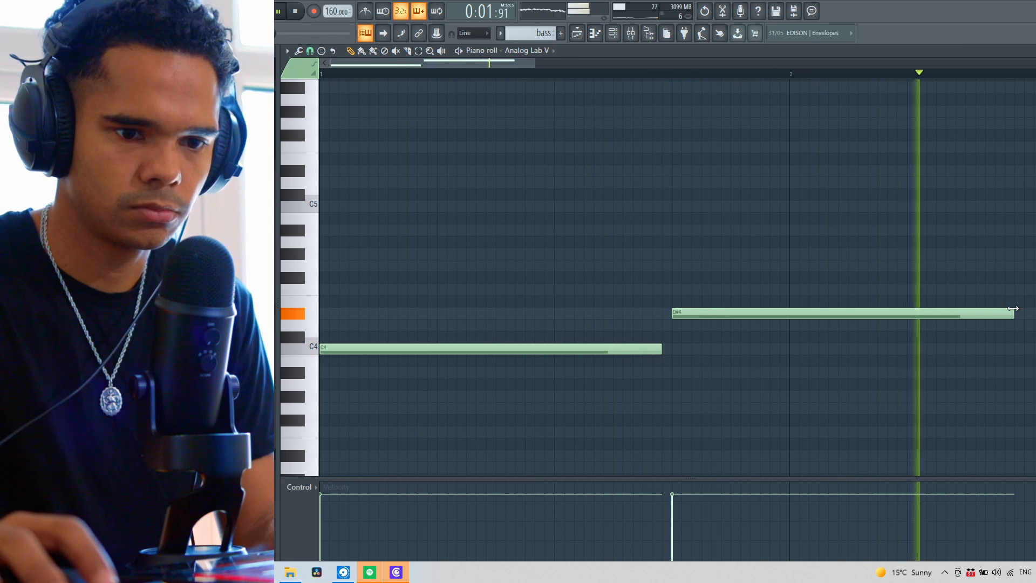
scroll(994, 328, "down", 3)
left_click_drag(815, 246, 830, 227)
scroll(964, 259, "down", 5)
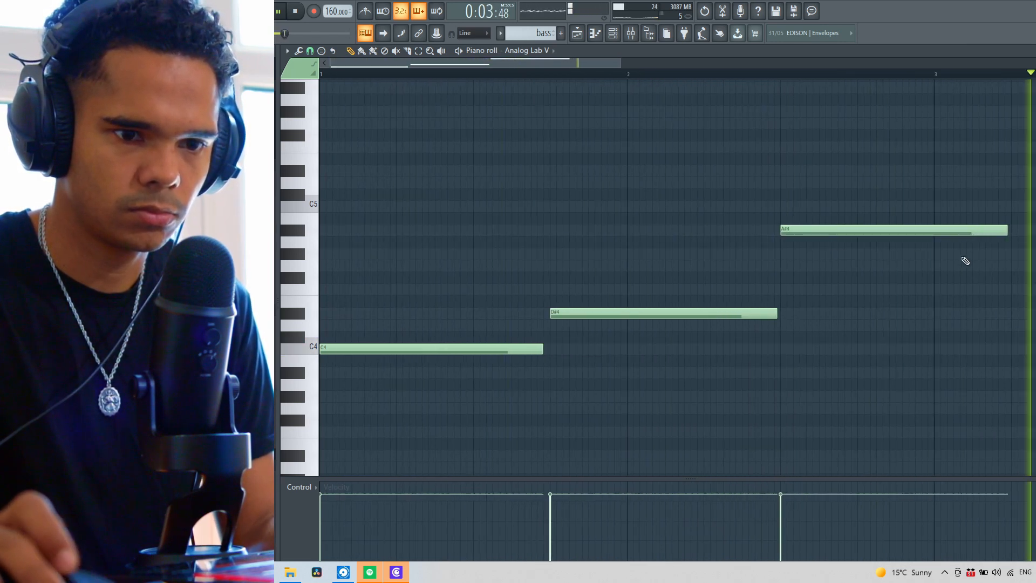
key("space")
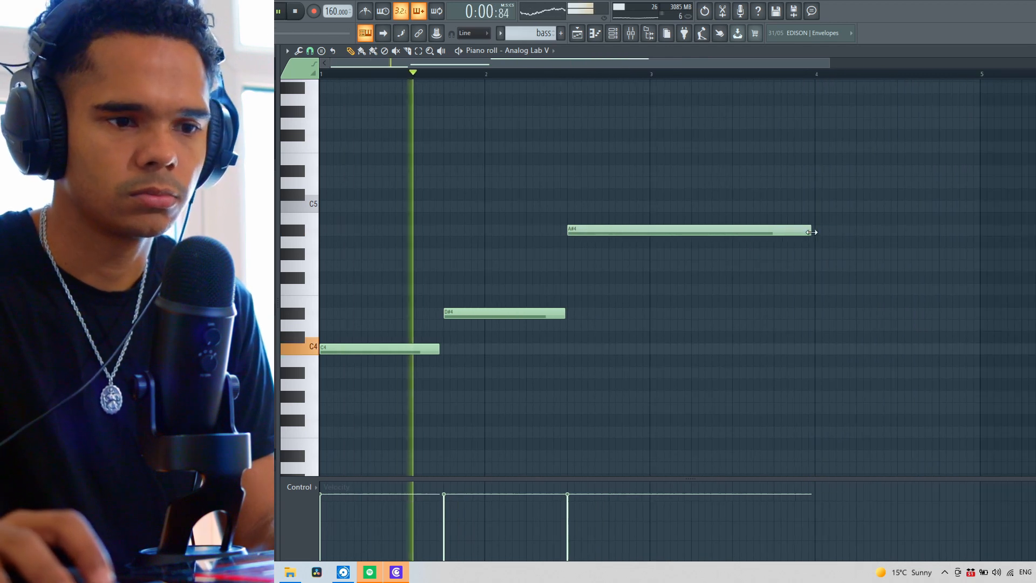
Duplicate the bass phrase into bars 5 to 8 and lower the copy's last note an octave to A#3
key("ctrl+a")
key("ctrl+b")
scroll(786, 259, "down", 4)
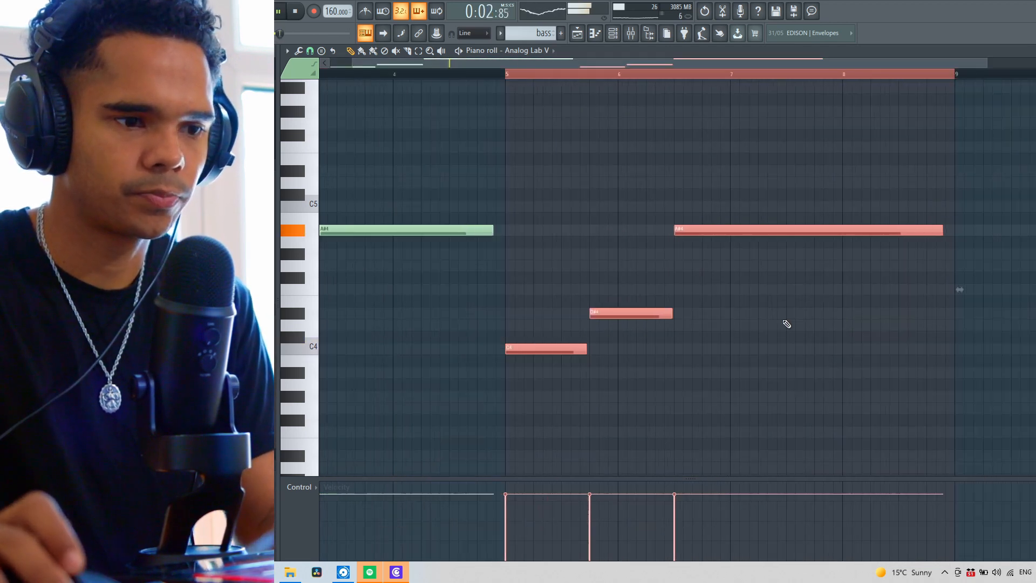
key("ctrl+d")
key("ctrl+Down")
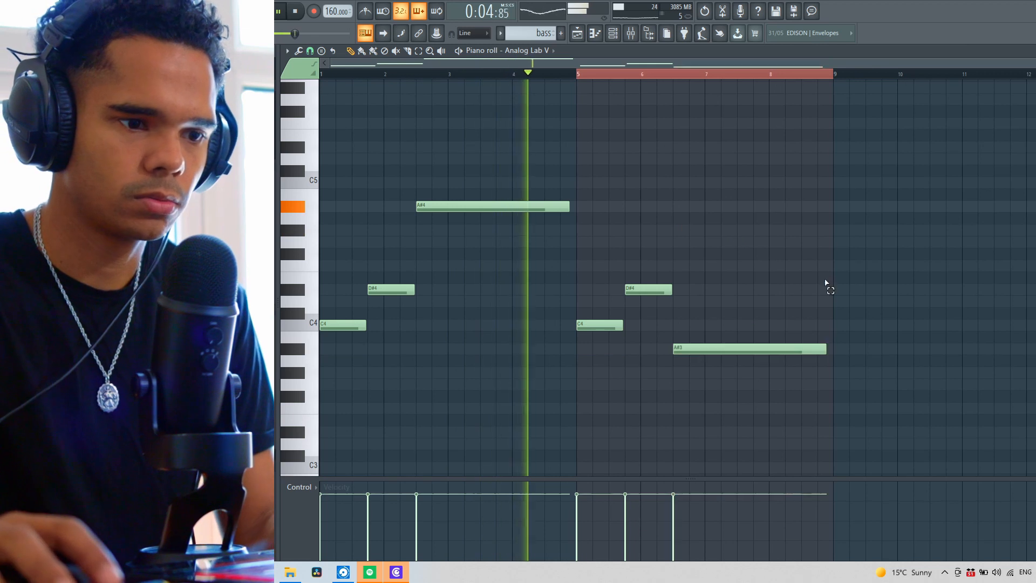
key("space")
key("F6")
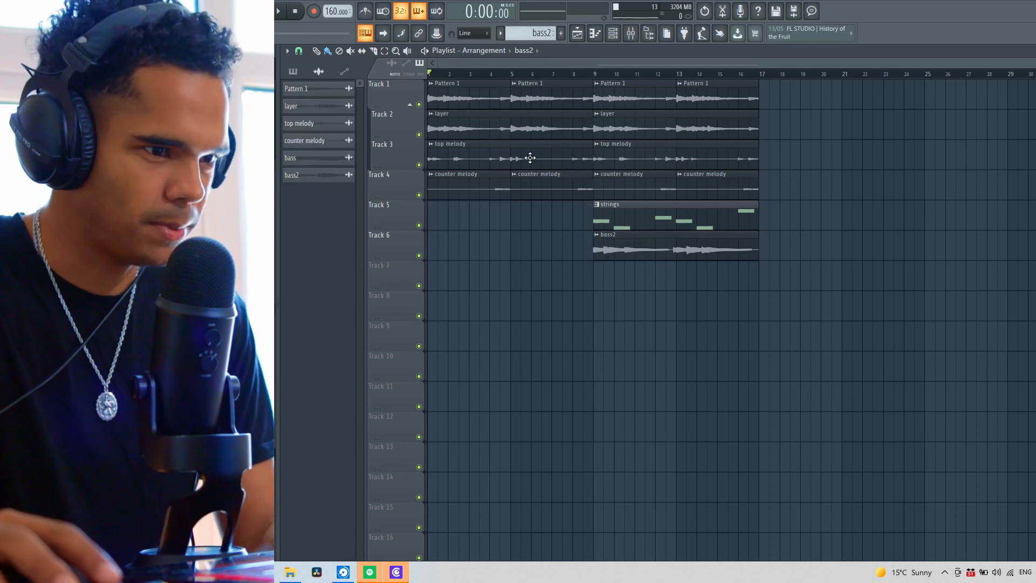
Duplicate all playlist clips on tracks 1 to 6 into bars 17 to 32
key("ctrl+a")
key("ctrl+b")
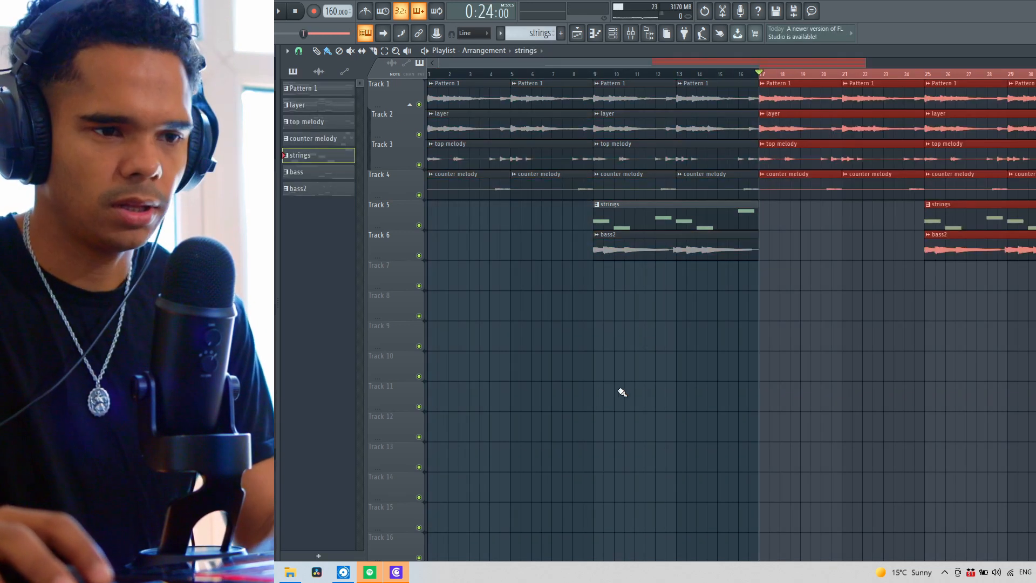
scroll(755, 111, "right", 2)
left_click_drag(728, 92, 1027, 280)
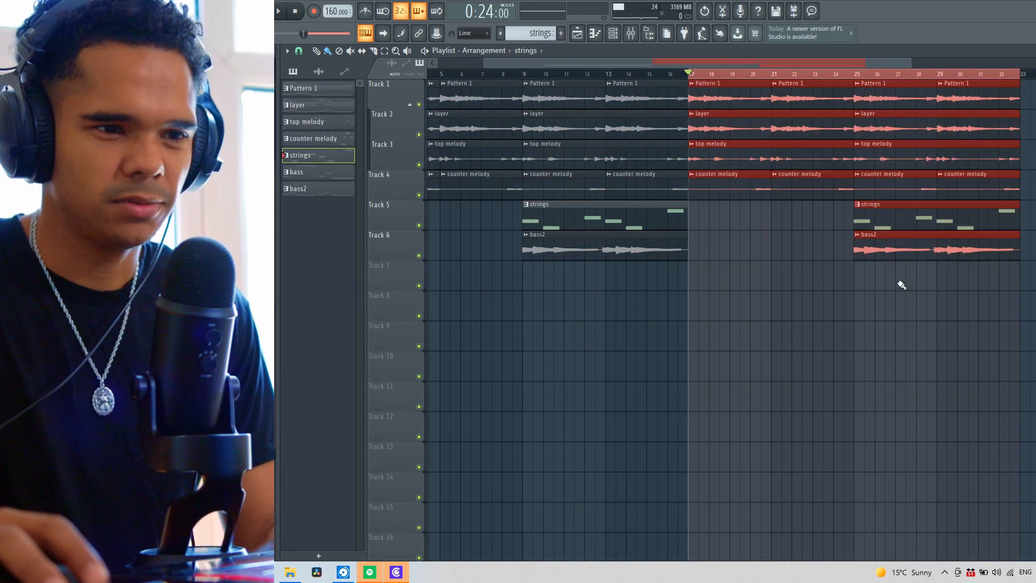
Make the Pattern 1 clip at bar 17 unique and replace the clip at bar 21 with that unique copy
left_click(719, 74)
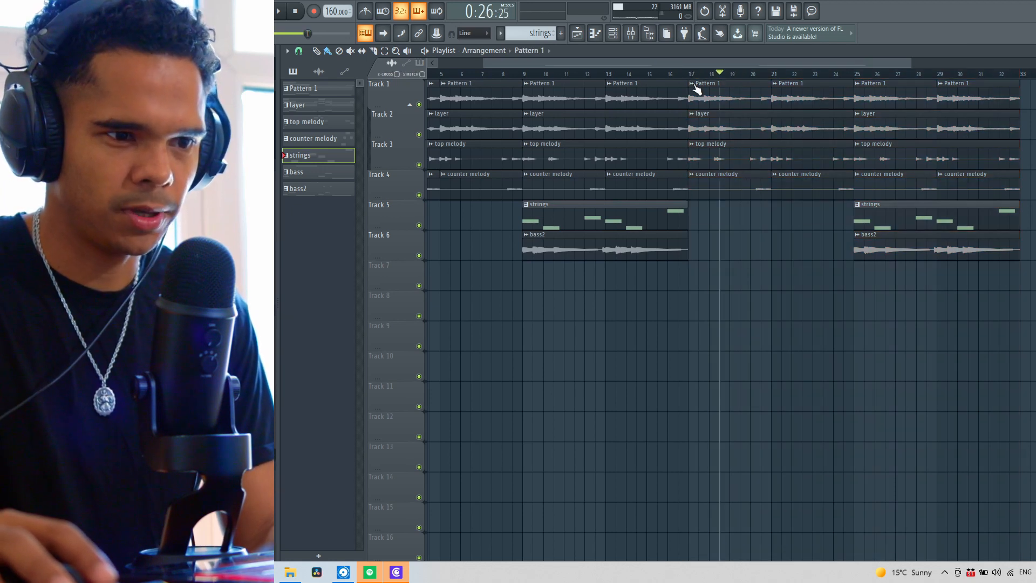
left_click(692, 84)
left_click(723, 164)
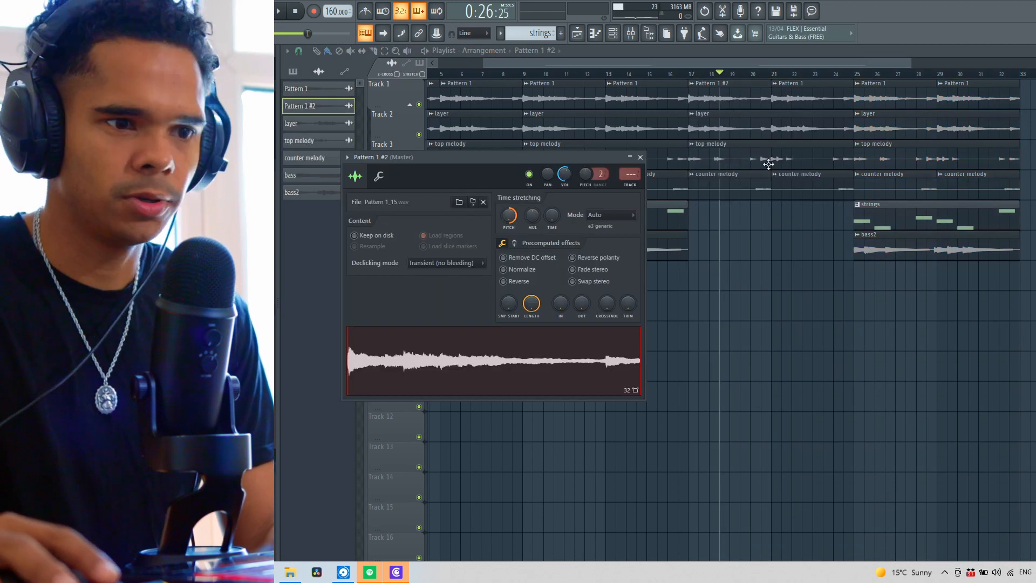
right_click(781, 94)
left_click(692, 76)
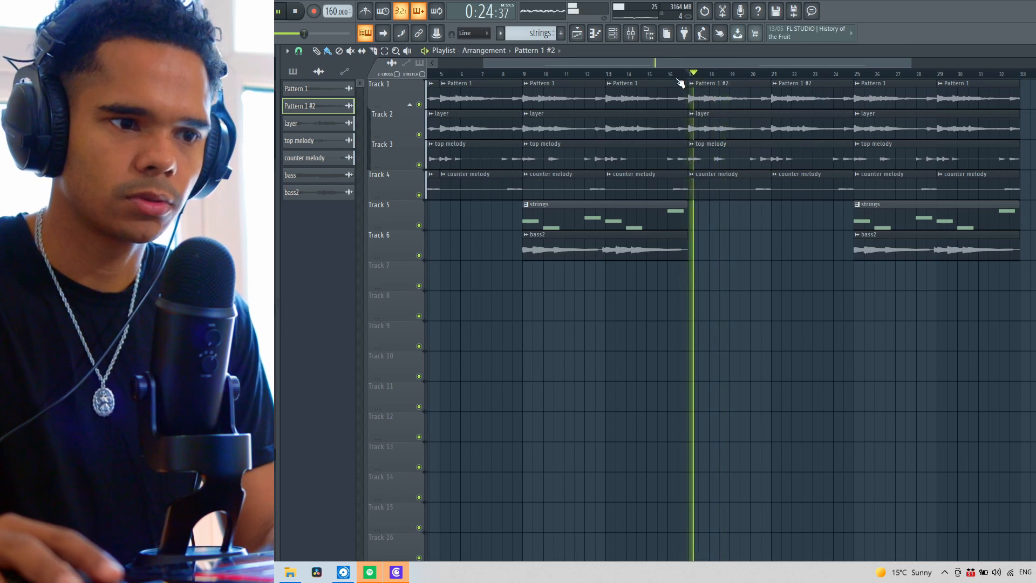
key("space")
Make the layer clip at bar 17 unique and play the section back
left_click(691, 113)
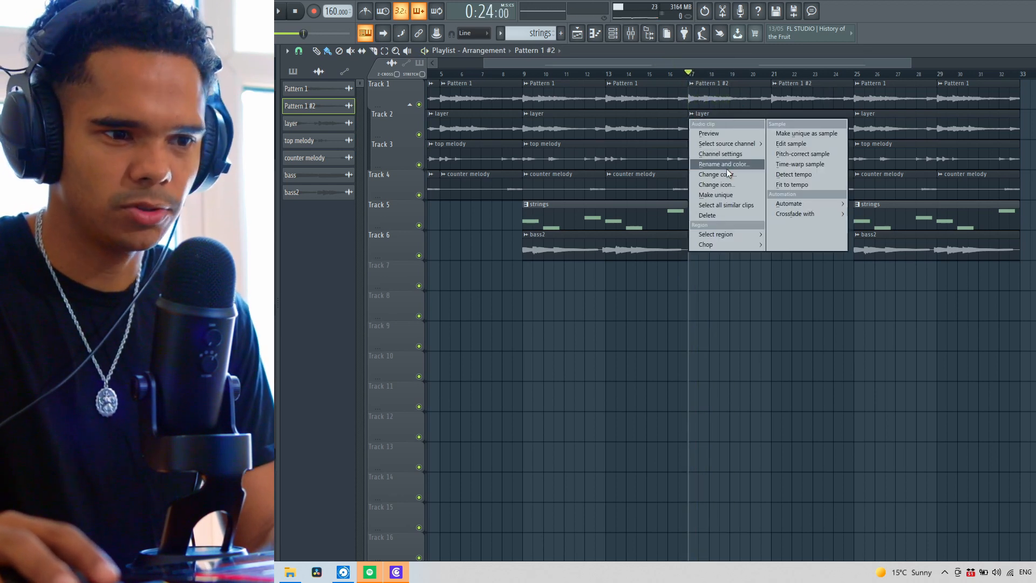
left_click(722, 196)
key("space")
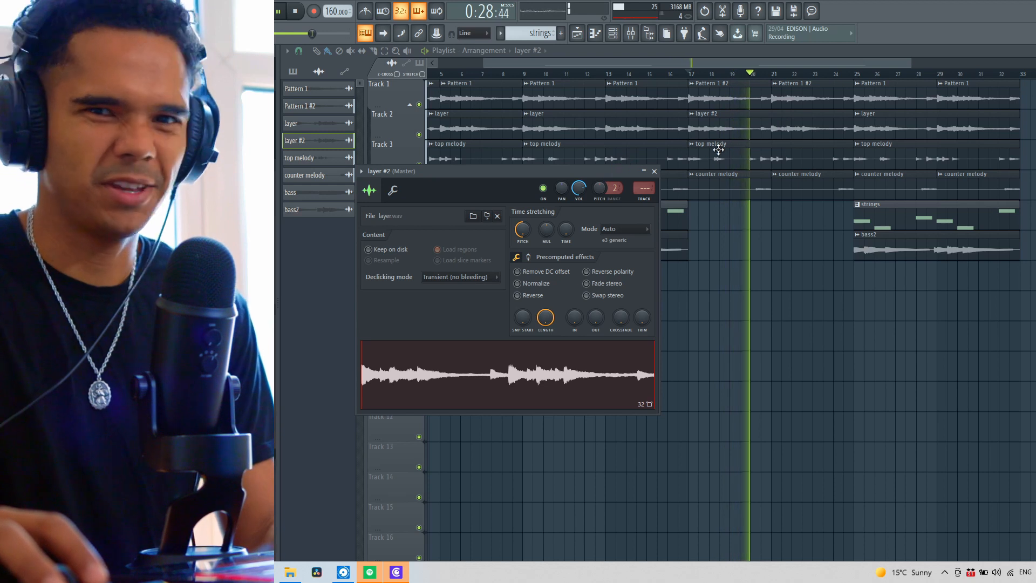
key("space")
Make the top melody clip at bar 17 unique, play the section back and close the clip's channel settings
left_click(692, 143)
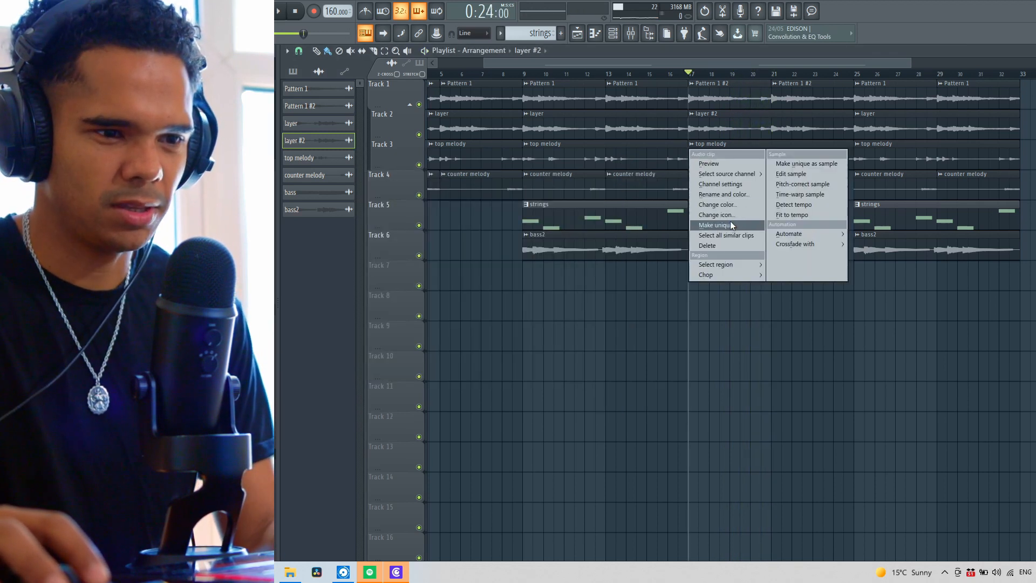
left_click(731, 223)
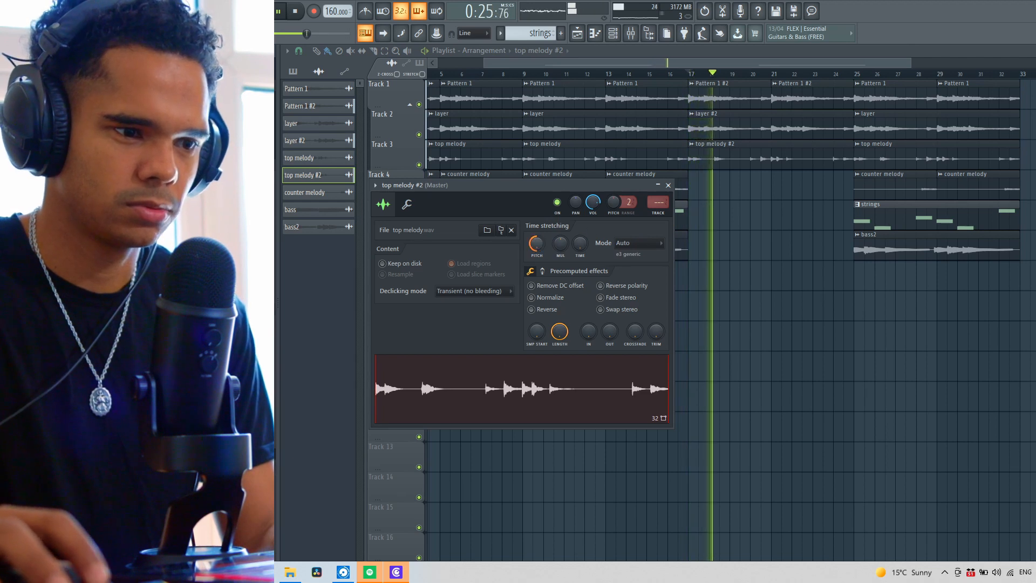
key("space")
key("space")
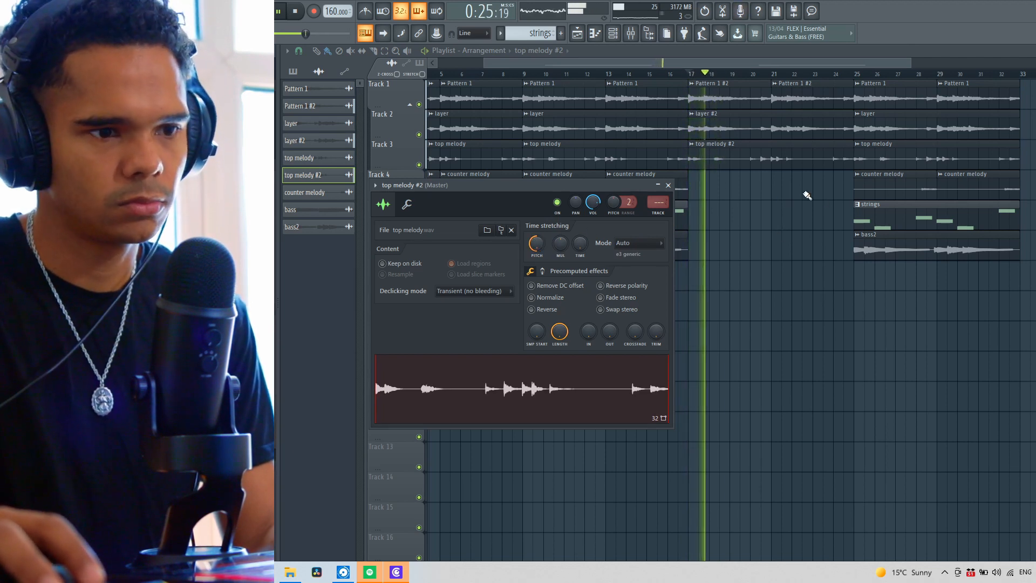
key("Escape")
scroll(791, 247, "down", 2)
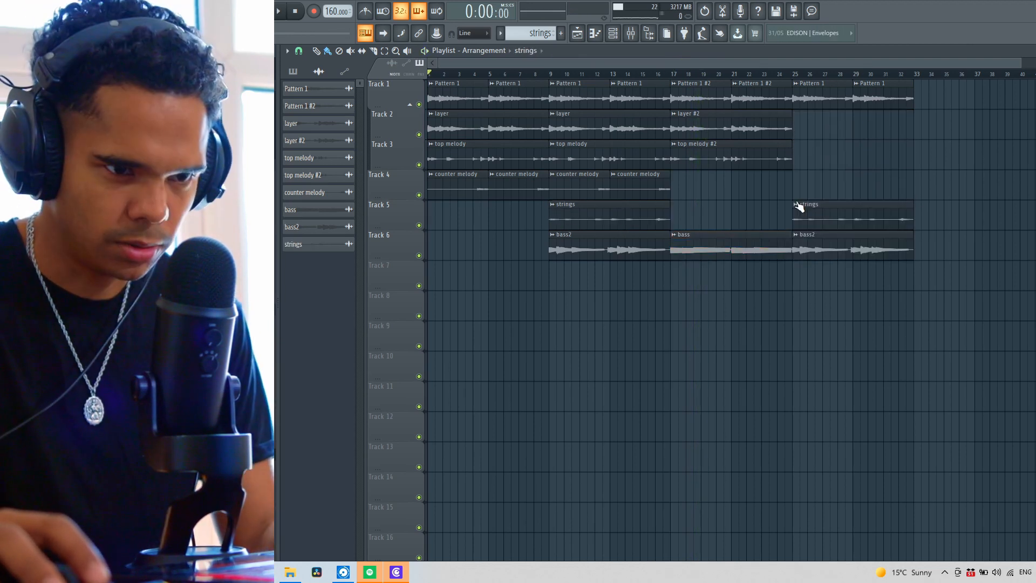
Make the strings clip at bar 25 unique, and open the channel settings of that clip and the bass2 clip at bar 25
right_click(796, 205)
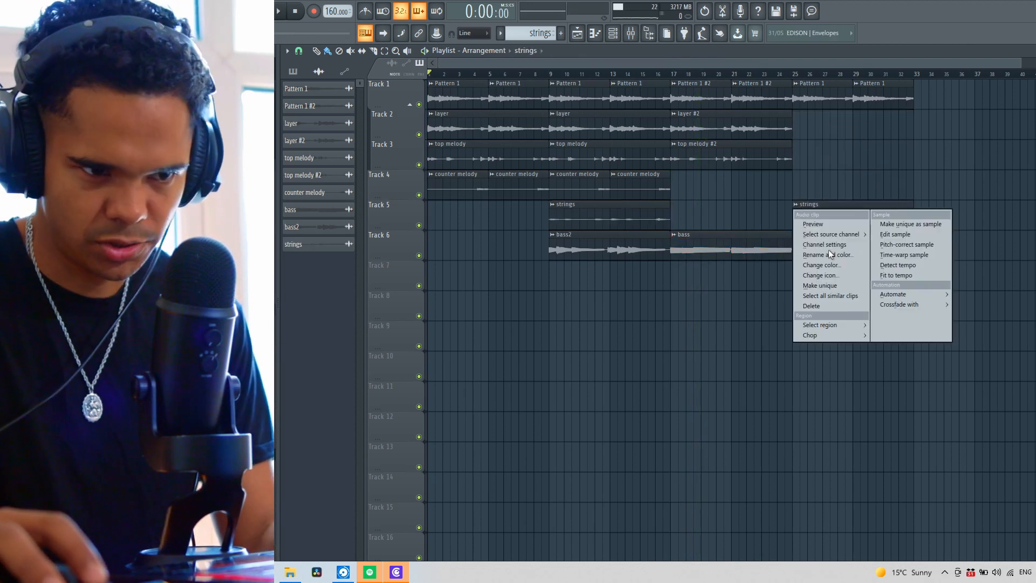
left_click(819, 287)
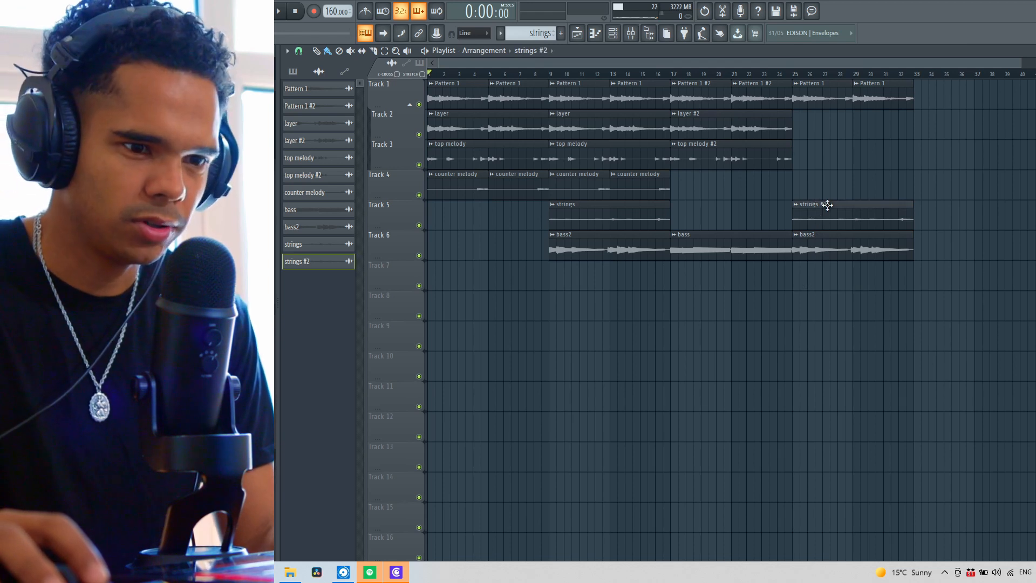
double_click(827, 205)
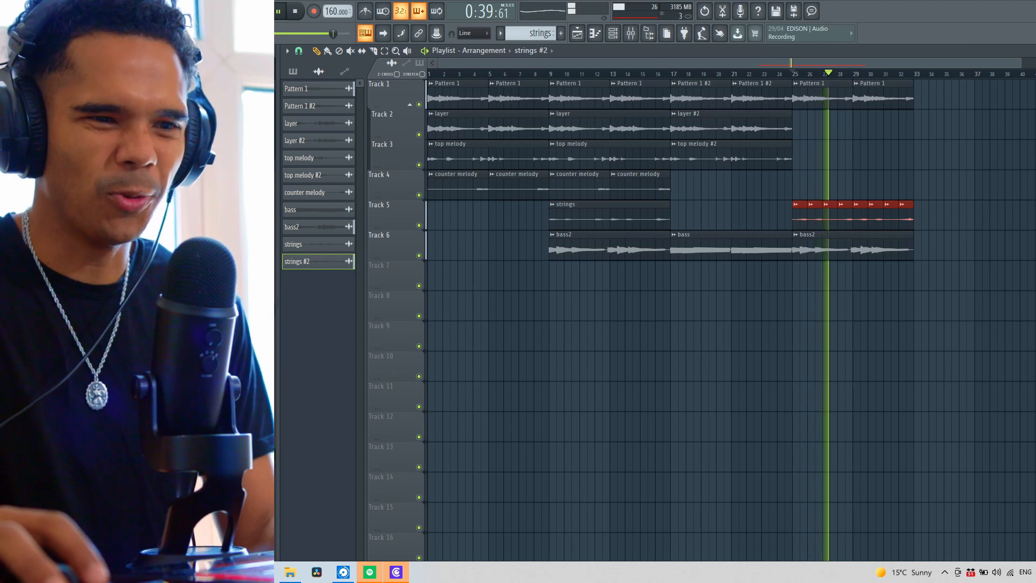
double_click(892, 238)
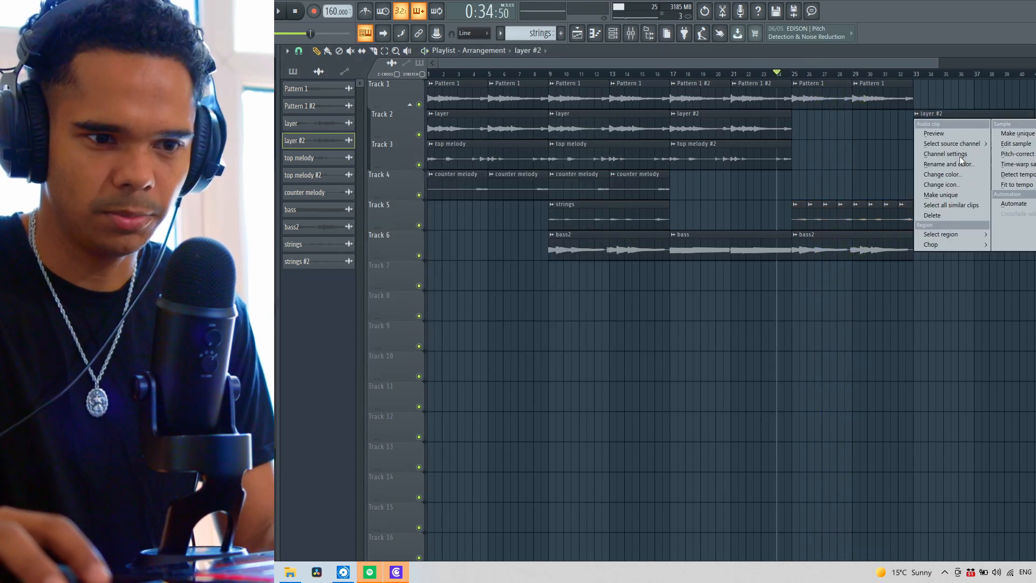
Make the layer #2 clip and the Pattern 1 clip at bar 33 unique, opening the layer copy's channel settings
left_click(949, 194)
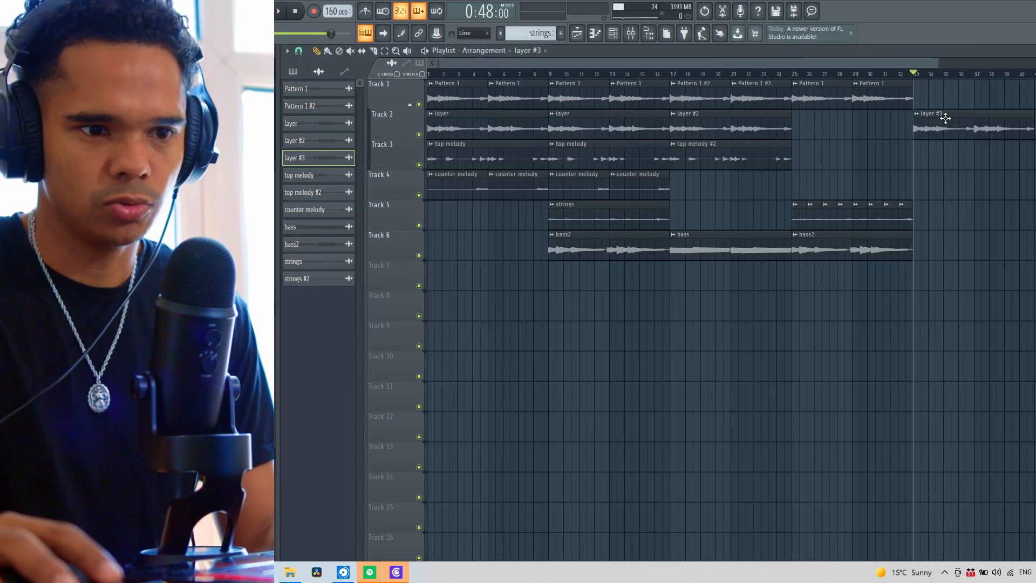
double_click(955, 111)
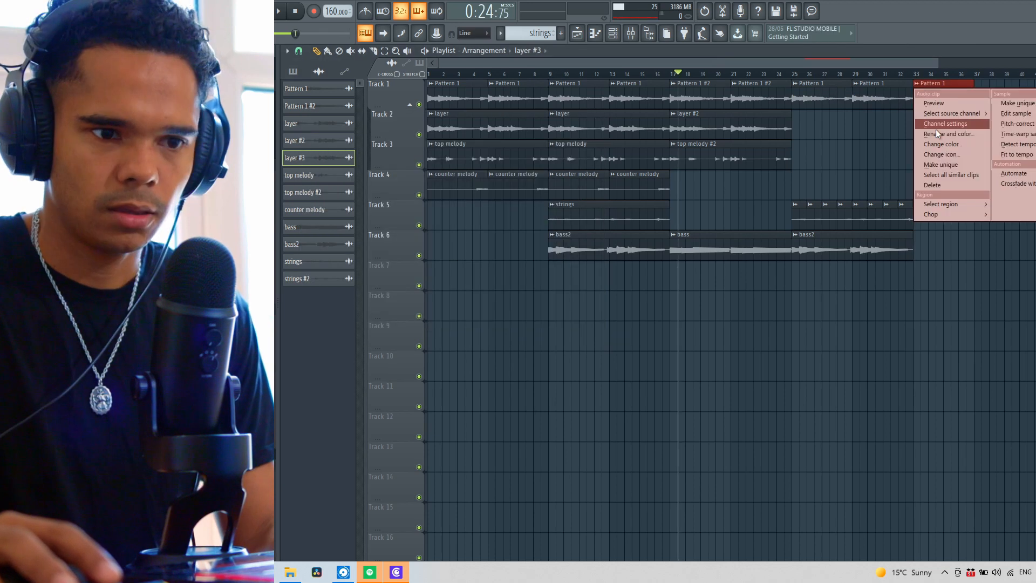
left_click(946, 164)
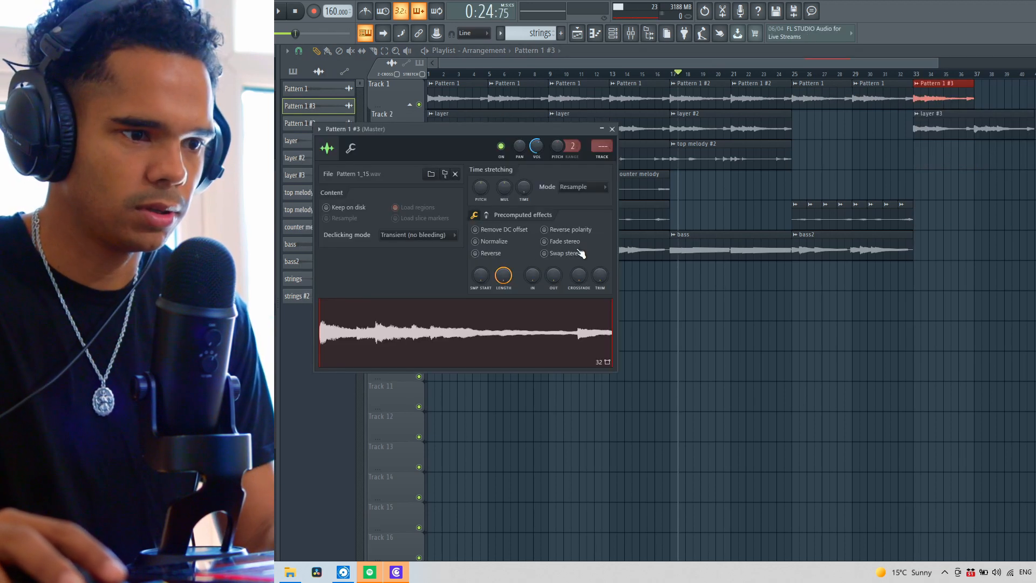